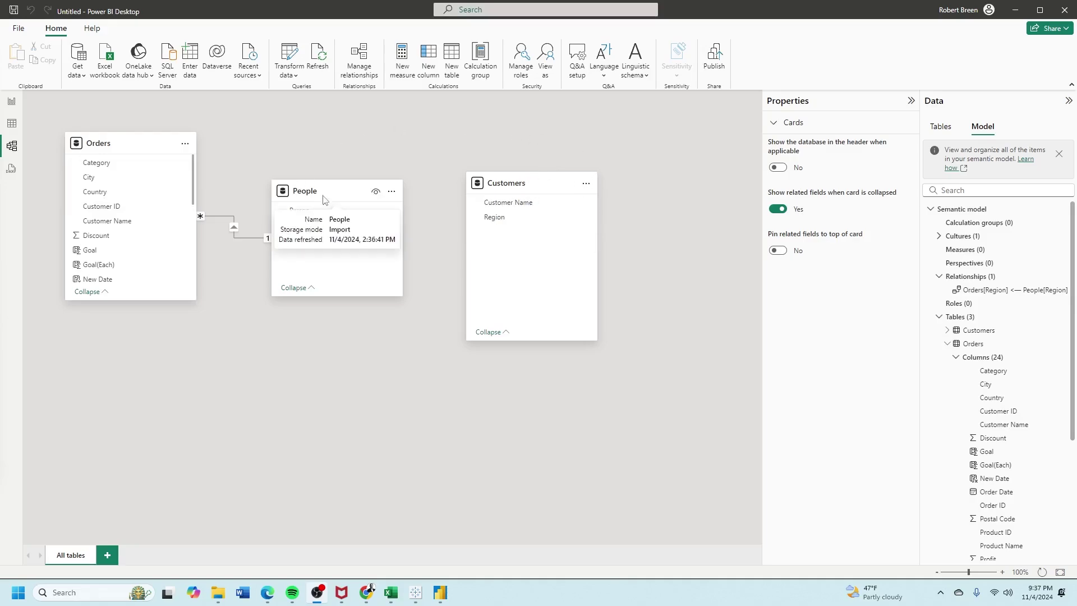
Open the People table's query in Power Query Editor and duplicate it as People (2)
{"action": "left_click", "coordinate": [391, 192]}
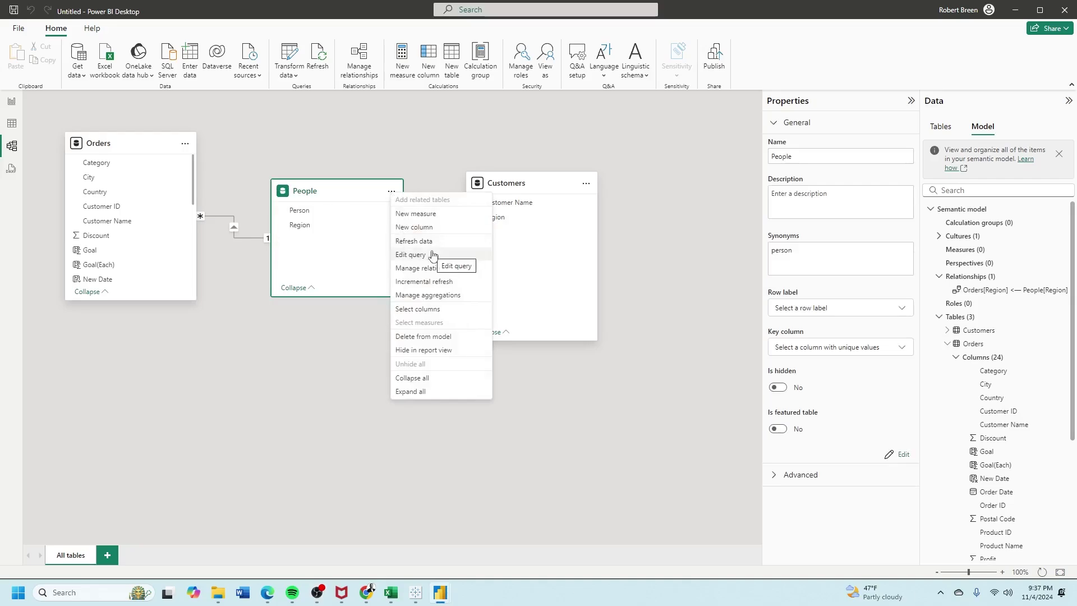
{"action": "left_click", "coordinate": [411, 254]}
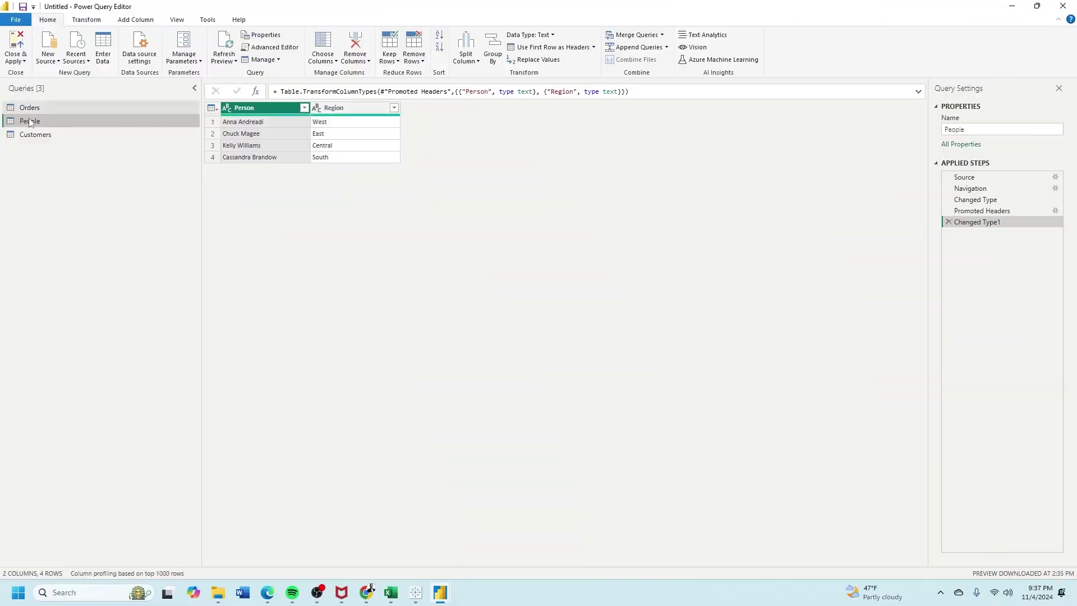
{"action": "right_click", "coordinate": [31, 122]}
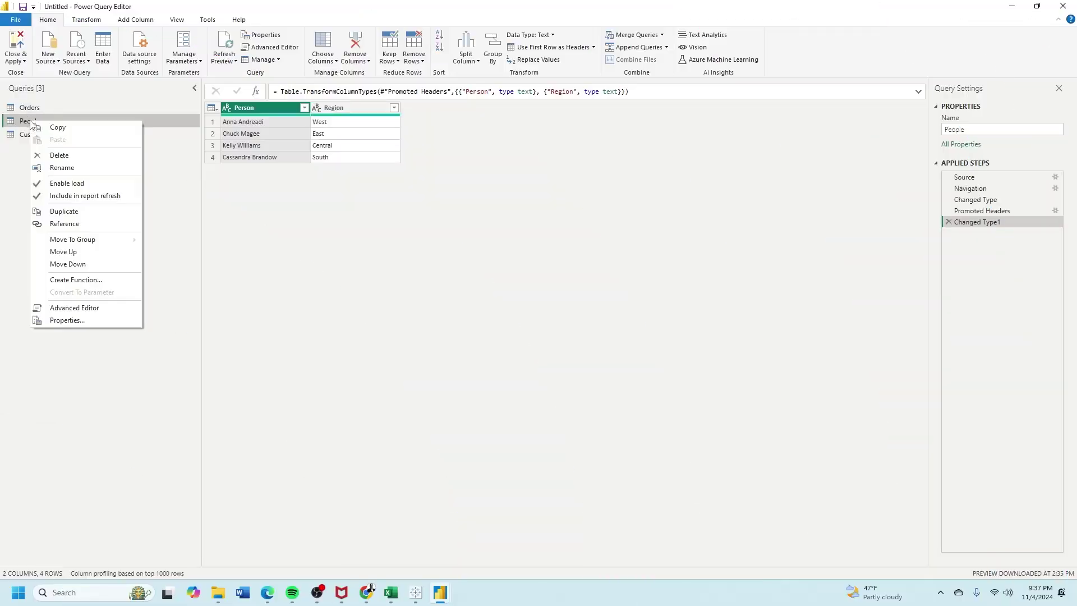
{"action": "left_click", "coordinate": [79, 212]}
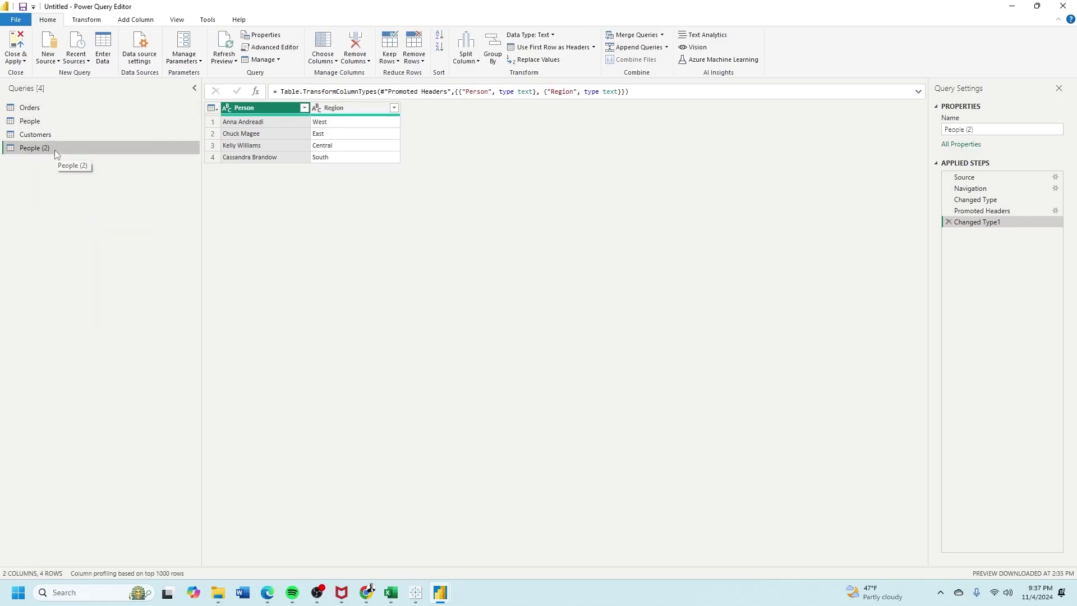
Create a People (3) query that references People
{"action": "right_click", "coordinate": [44, 122]}
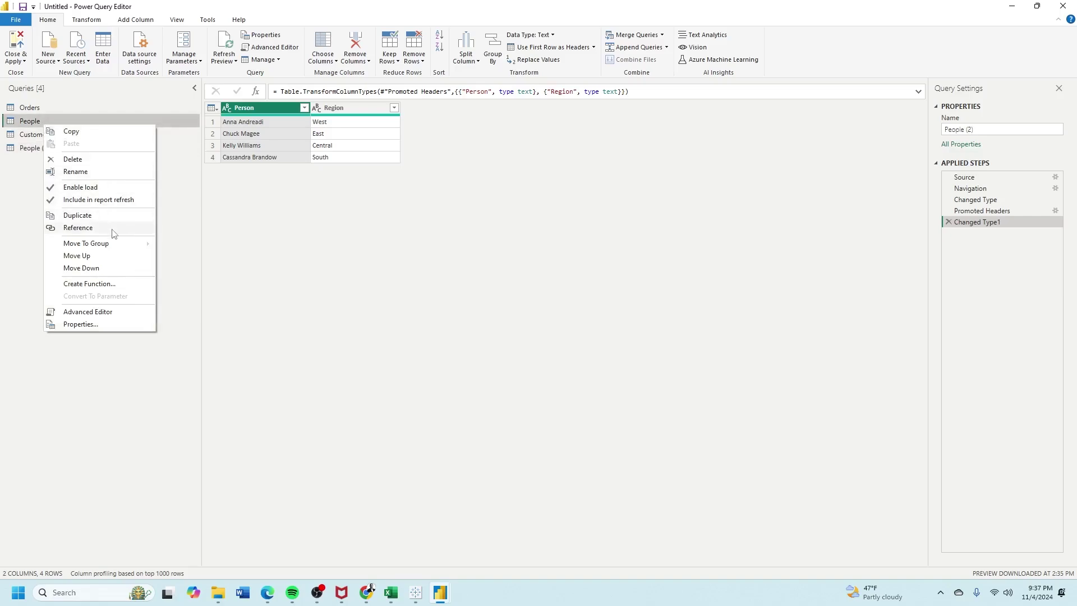
{"action": "left_click", "coordinate": [78, 229]}
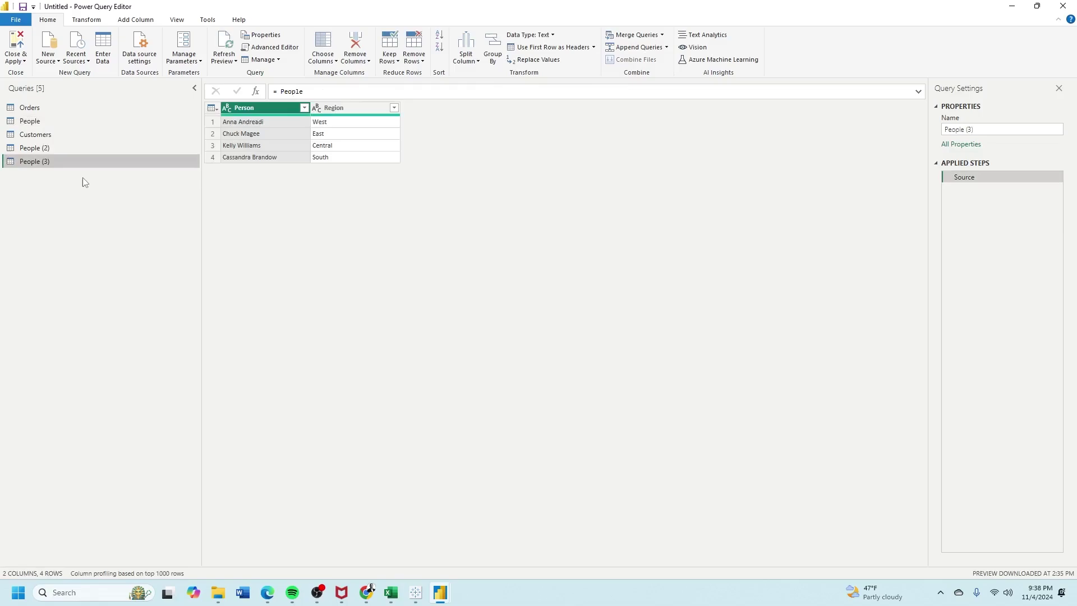
Compare the applied steps of People, People (3) and People (2), ending on People
{"action": "left_click", "coordinate": [57, 121]}
{"action": "left_click", "coordinate": [51, 160]}
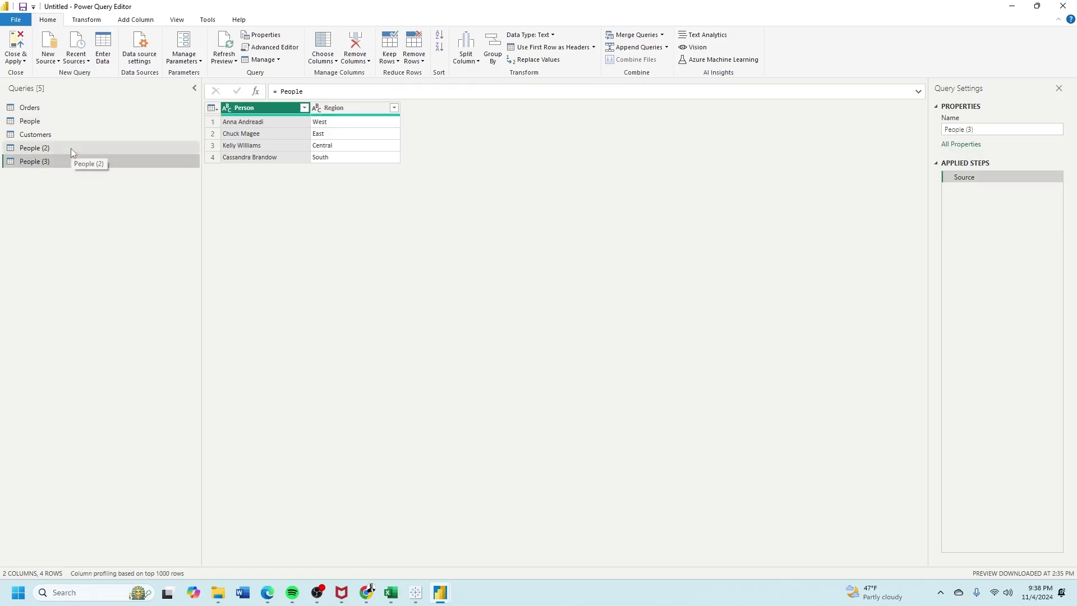
{"action": "left_click", "coordinate": [71, 148]}
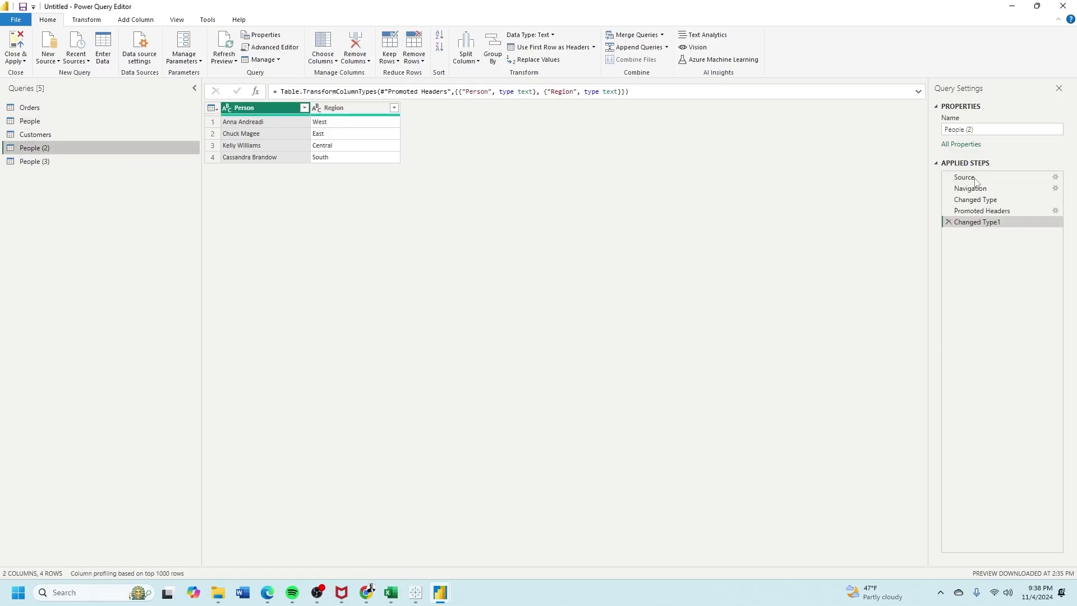
{"action": "left_click", "coordinate": [83, 123]}
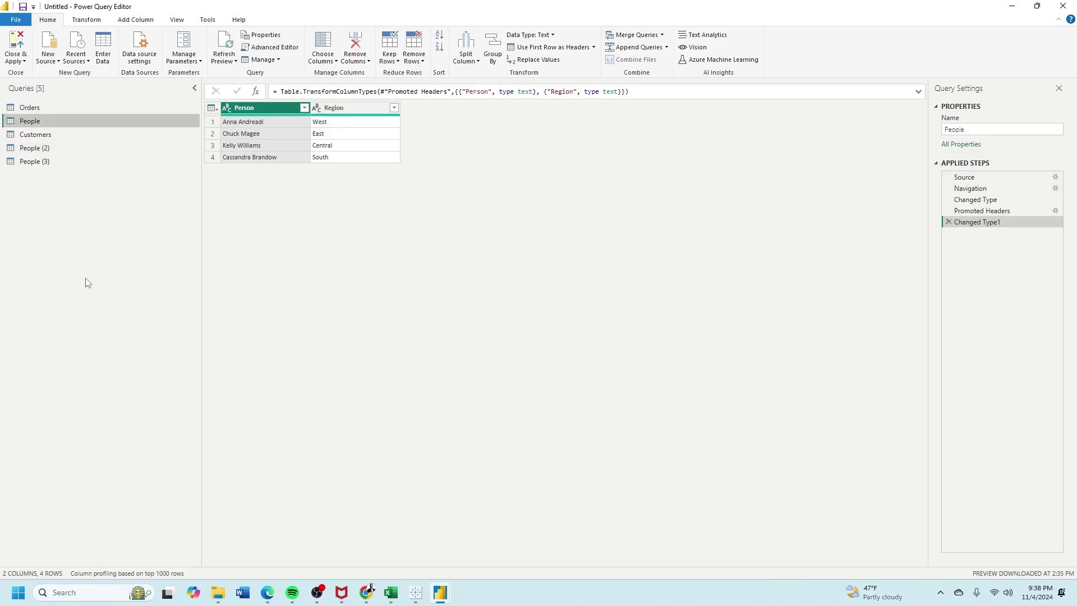
Close & Apply the queries, then nudge the People (2) card down-right in Model view
{"action": "left_click", "coordinate": [17, 47]}
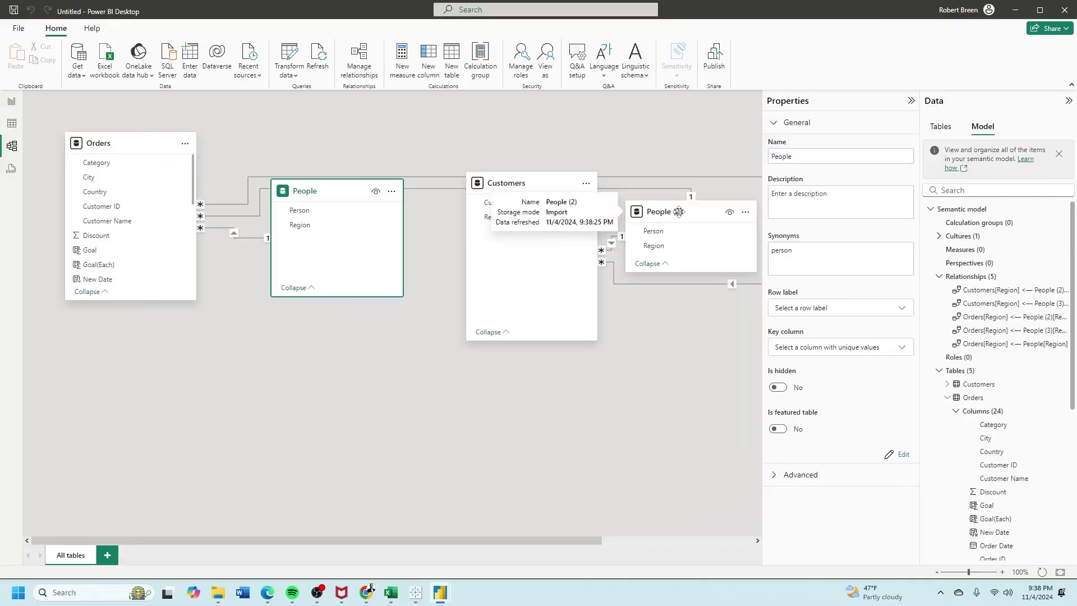
{"action": "left_click_drag", "start_coordinate": [679, 212], "coordinate": [689, 222]}
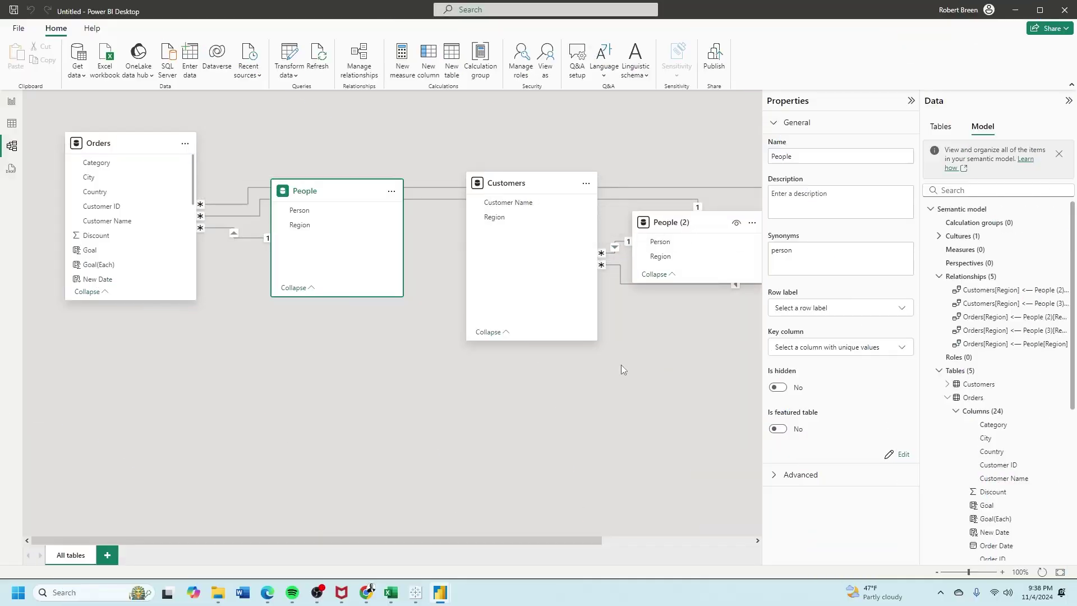